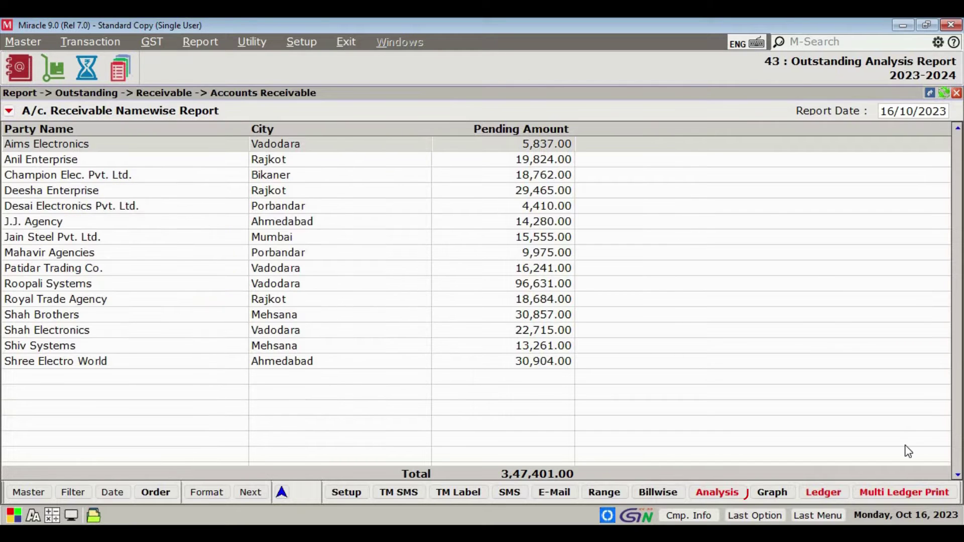
- Generate the Recovery Report from the outstanding analysis for 01/07/2023 to 31/08/2023 with 61 previous days
left_click(747, 494)
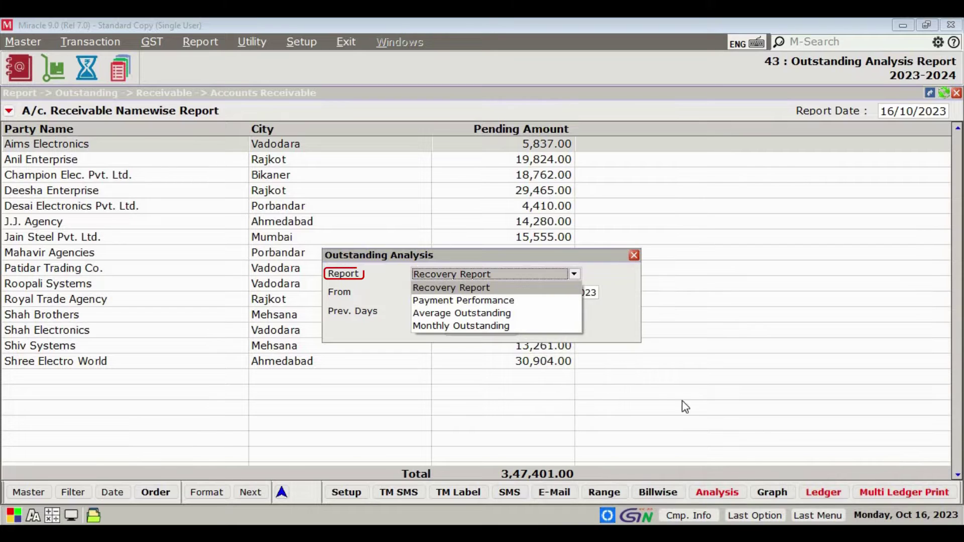
left_click(486, 287)
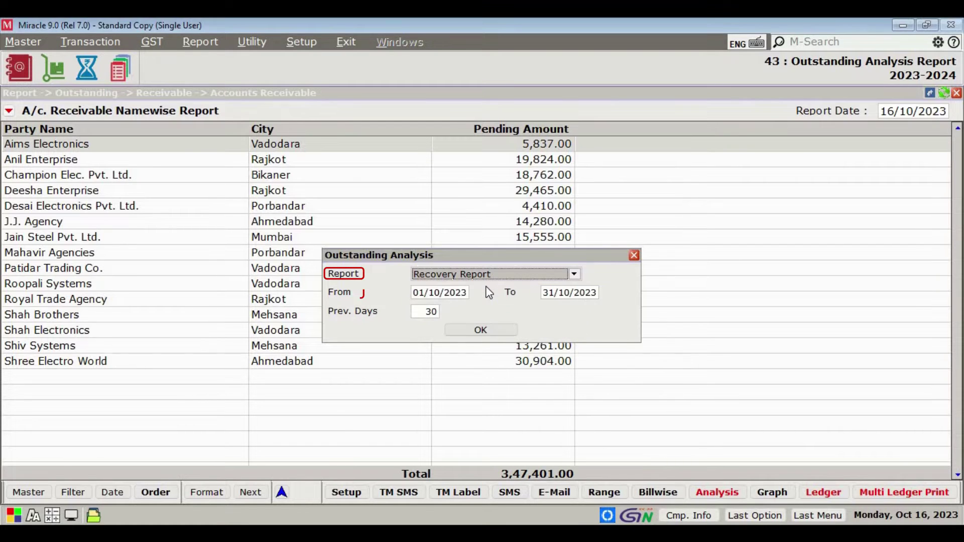
key("Return")
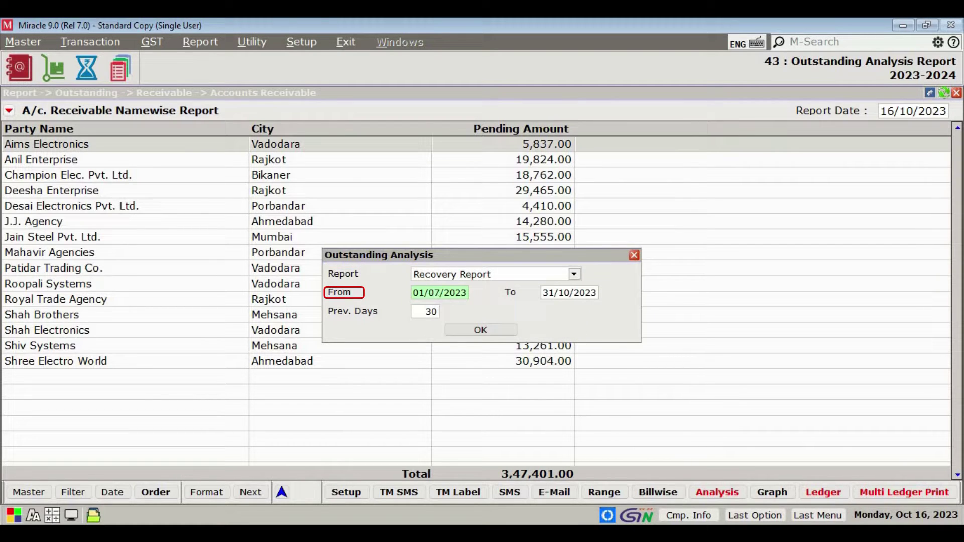
key("Return")
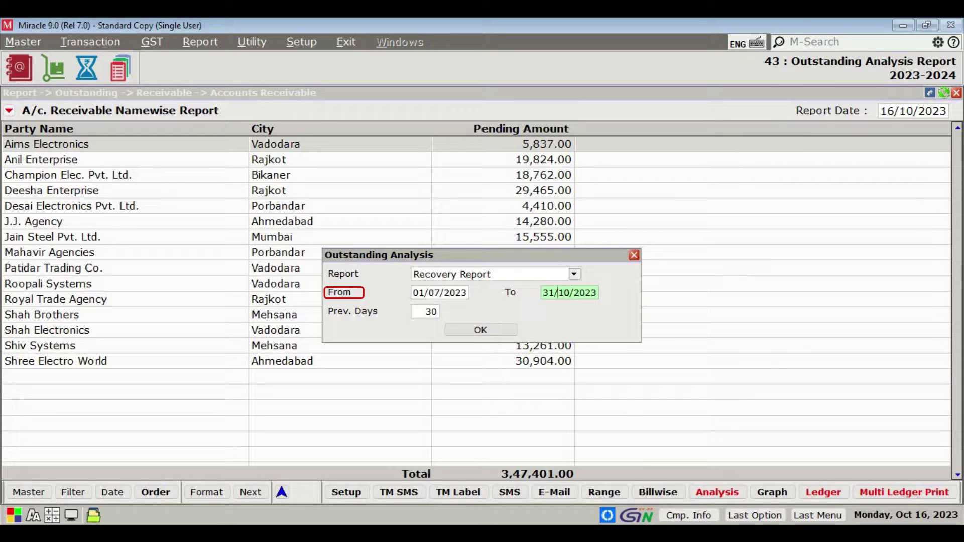
type("08")
key("Return")
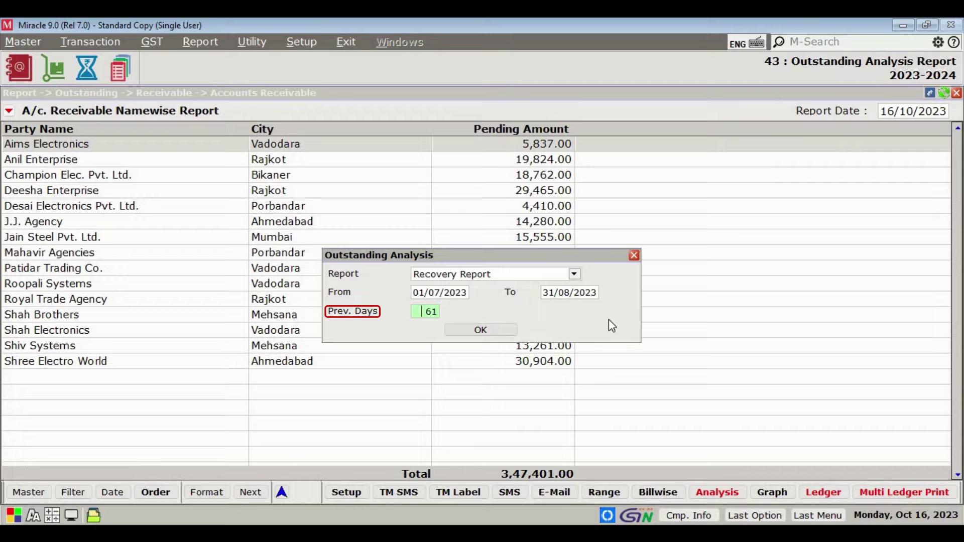
left_click(501, 329)
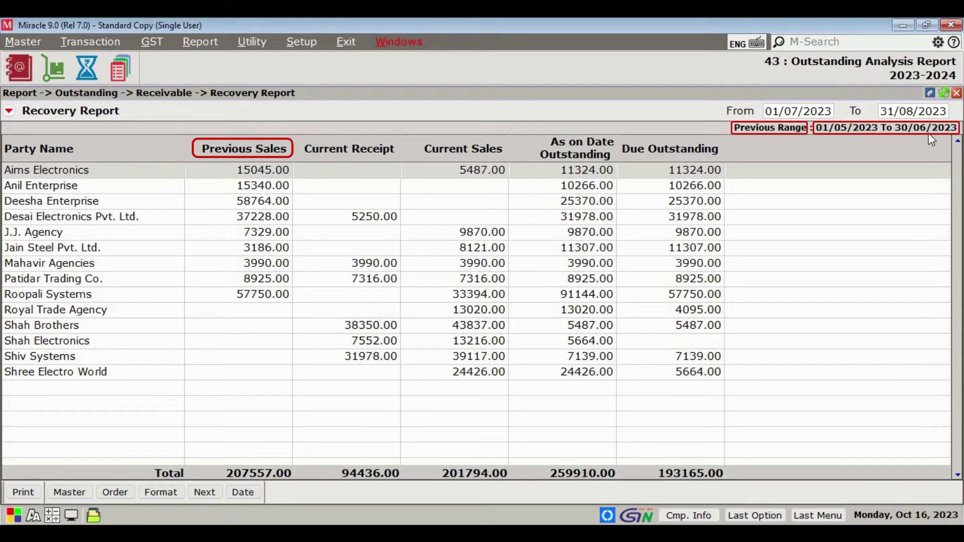
- View the Recovery Report in the City wise, Area wise and Group wise formats
left_click(67, 494)
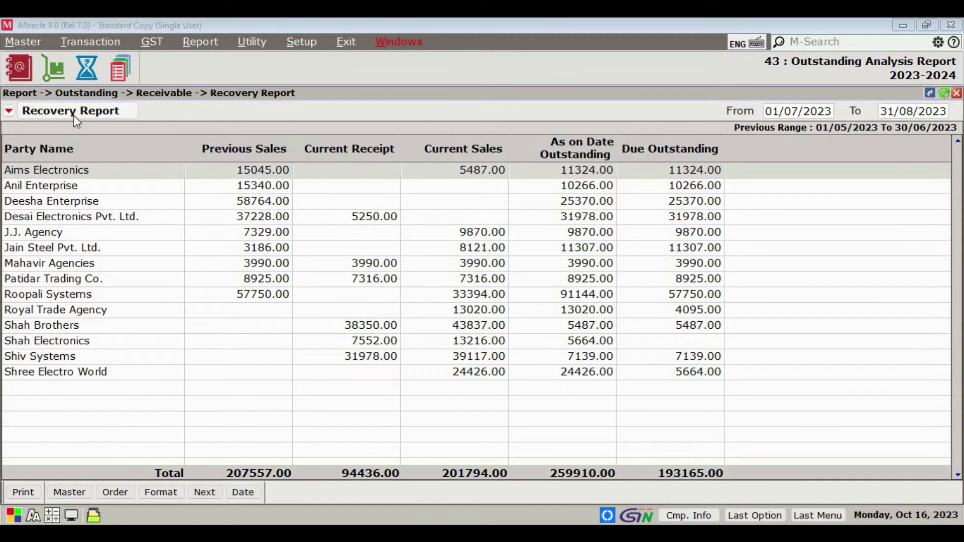
left_click(66, 115)
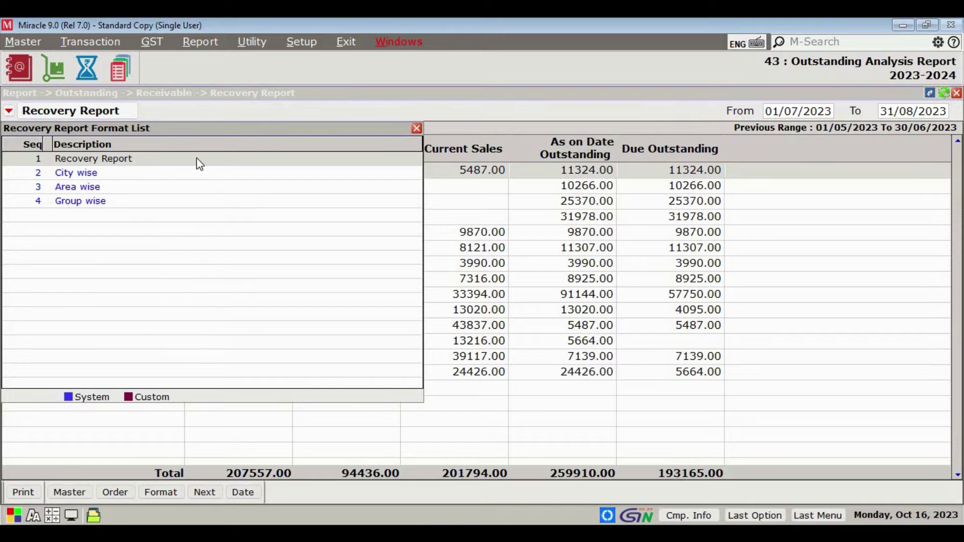
double_click(198, 172)
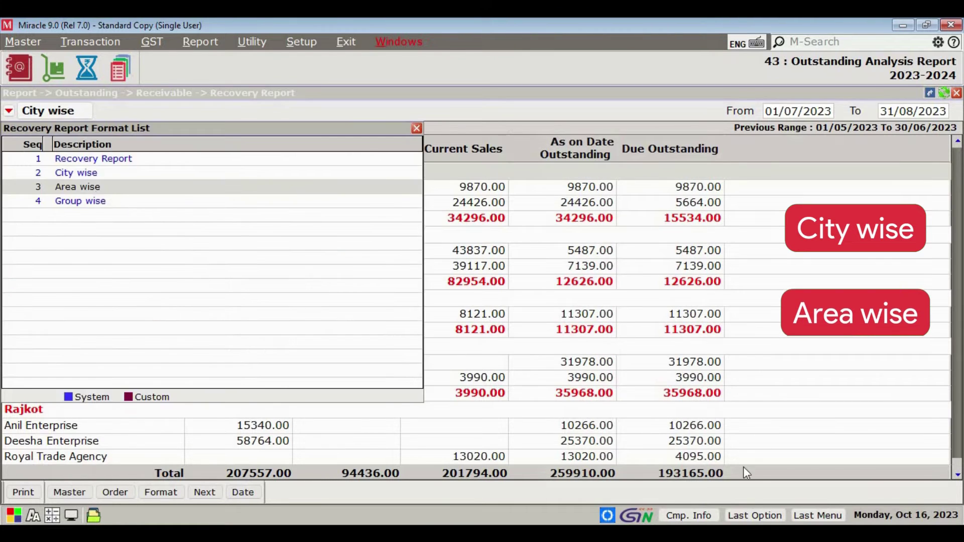
key("Return")
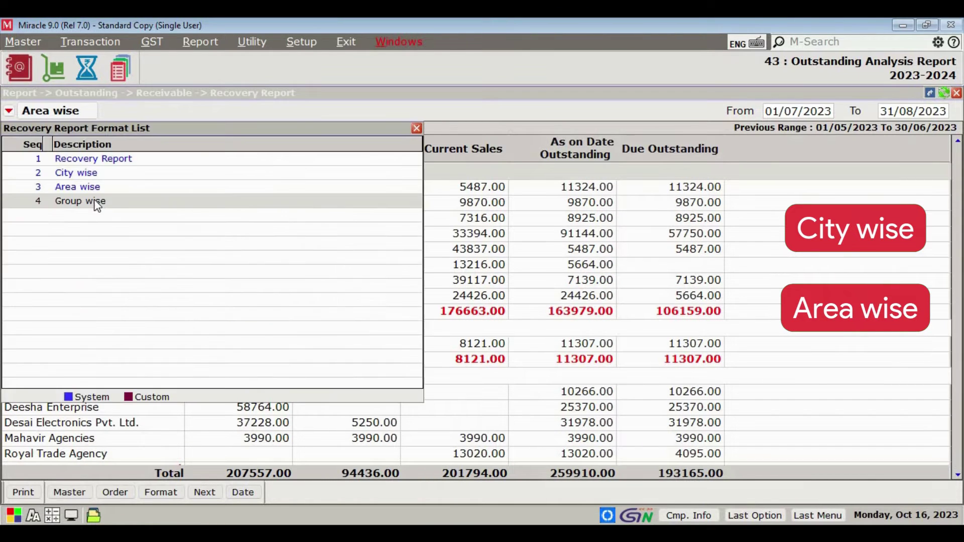
double_click(94, 200)
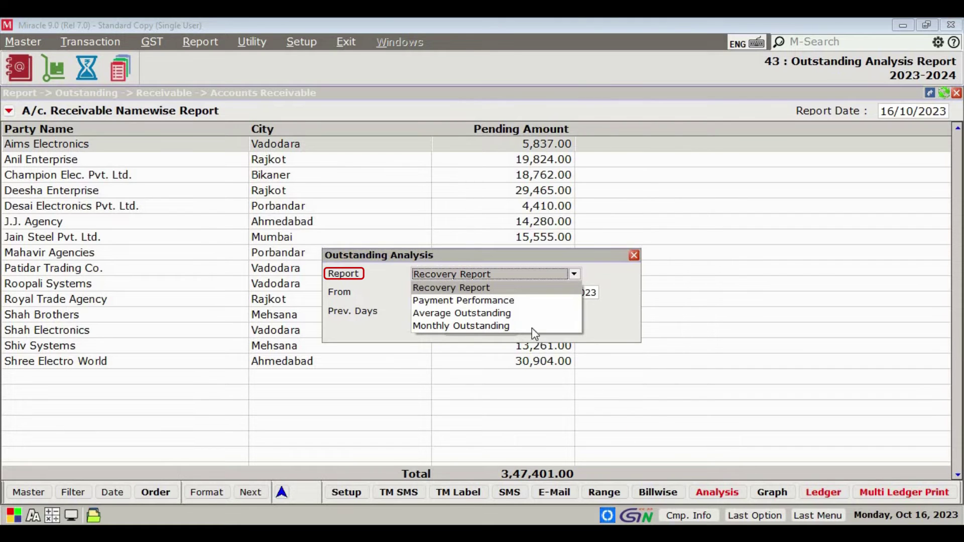
- Generate the Payment Performance report for 01/04/2023 to 16/10/2023 with Due Days set to No, and use the report's Due Days option
left_click(517, 301)
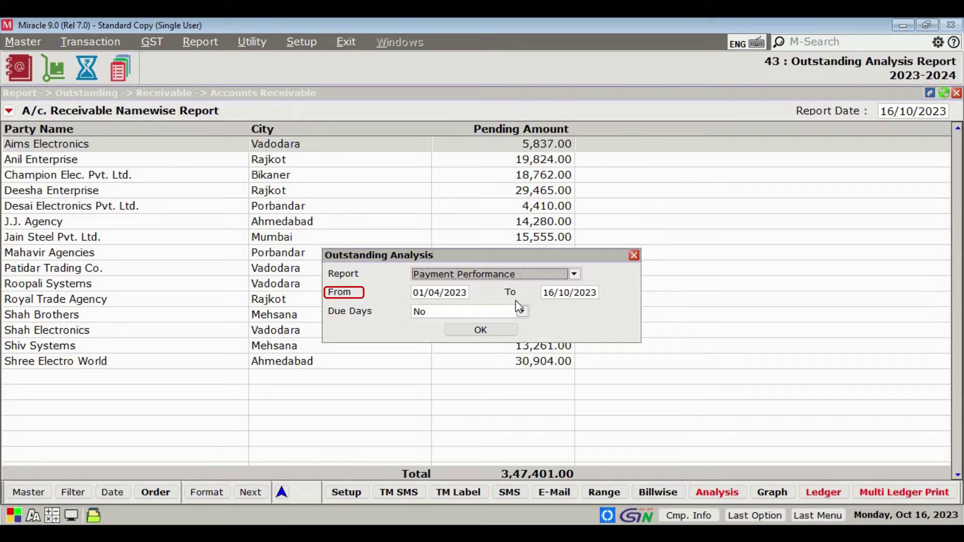
left_click(523, 313)
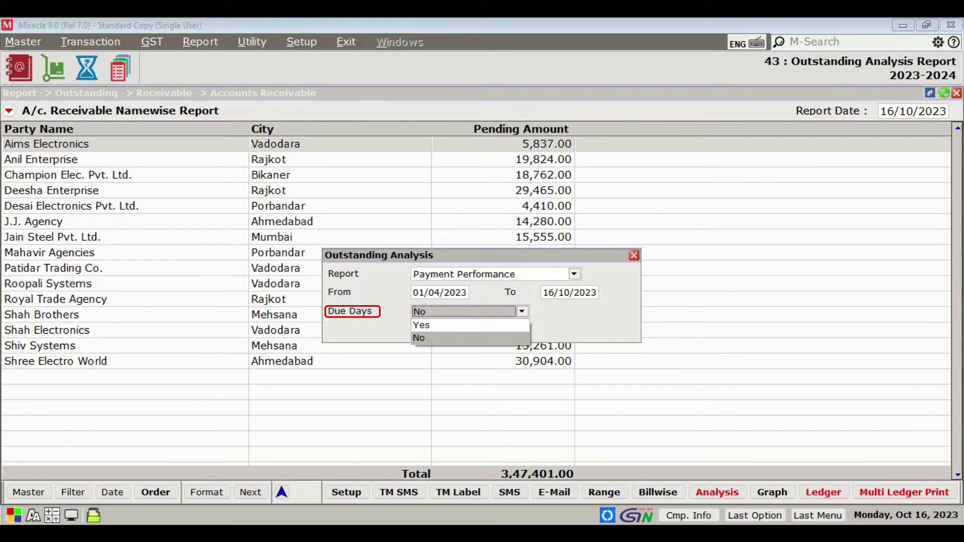
left_click(504, 337)
left_click(505, 333)
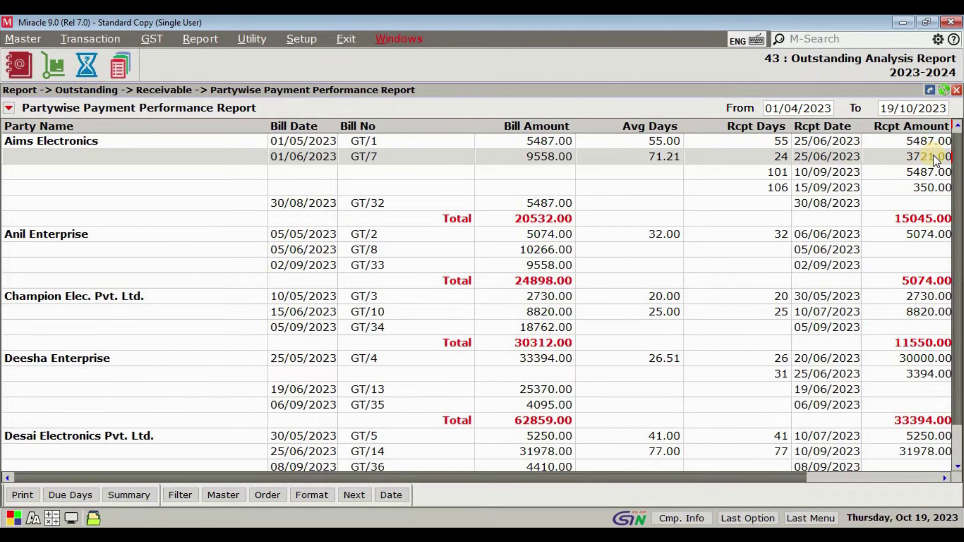
left_click_drag(796, 477, 958, 481)
left_click(72, 495)
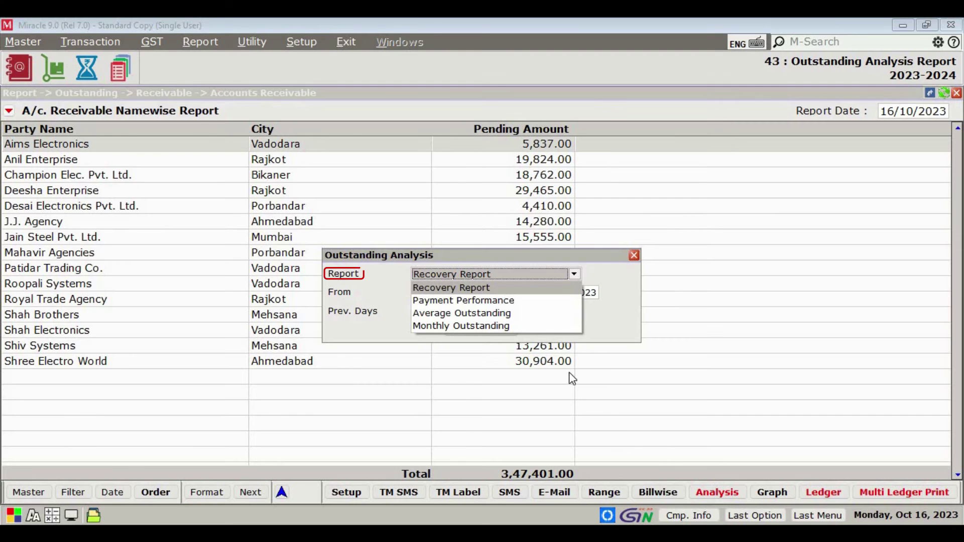
- Generate the Average Outstanding report for 01/04/2023 to 16/10/2023 with a minimum balance of 0.00
left_click(520, 314)
key("Return")
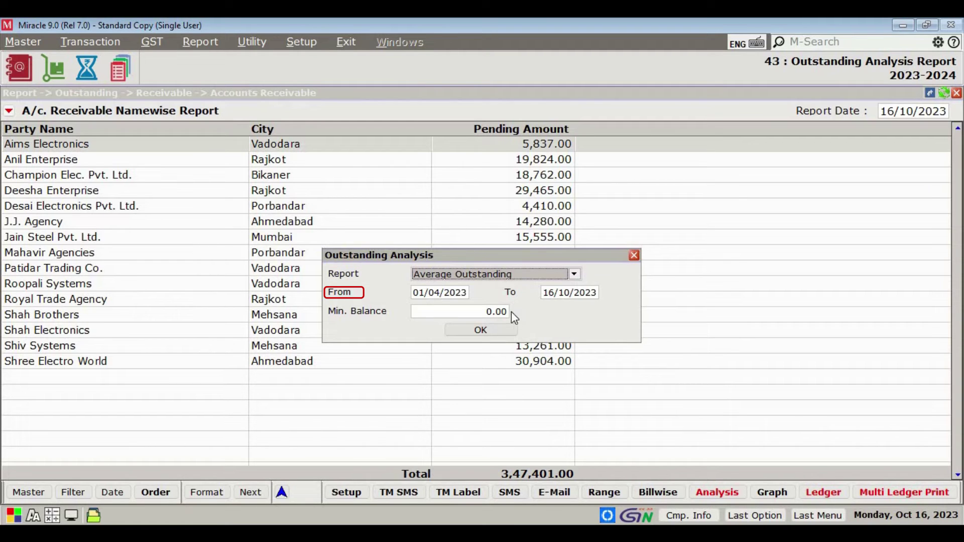
key("Return")
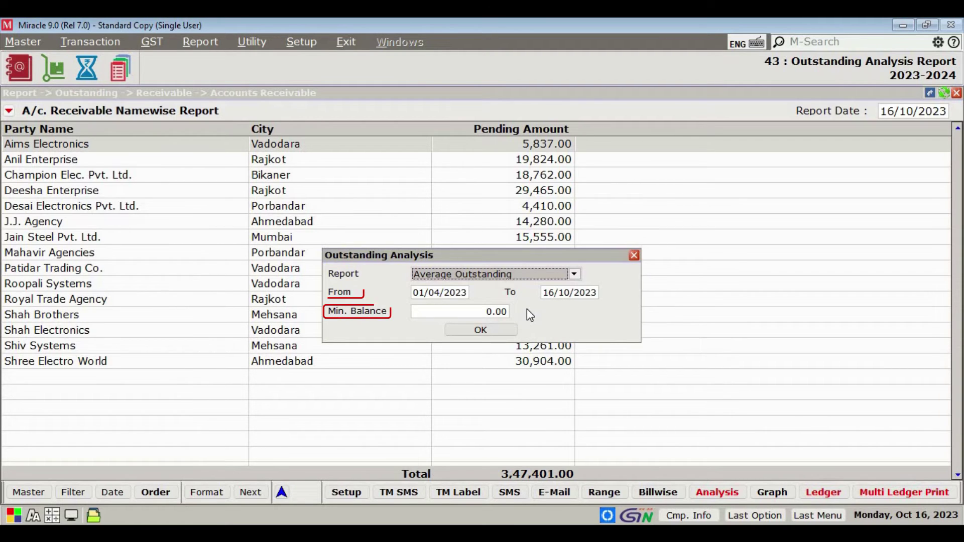
left_click(506, 330)
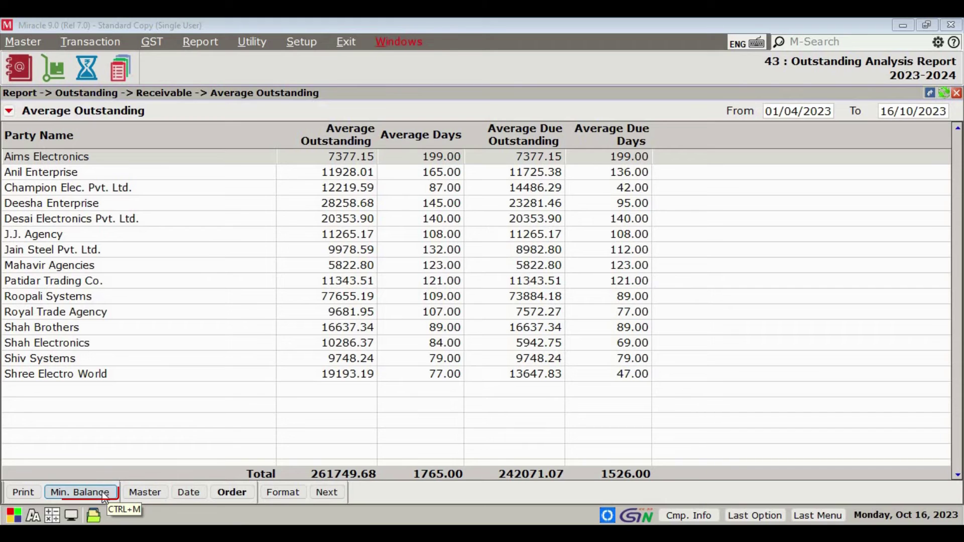
- Open and confirm the minimum balance setting of the Average Outstanding report
left_click(80, 492)
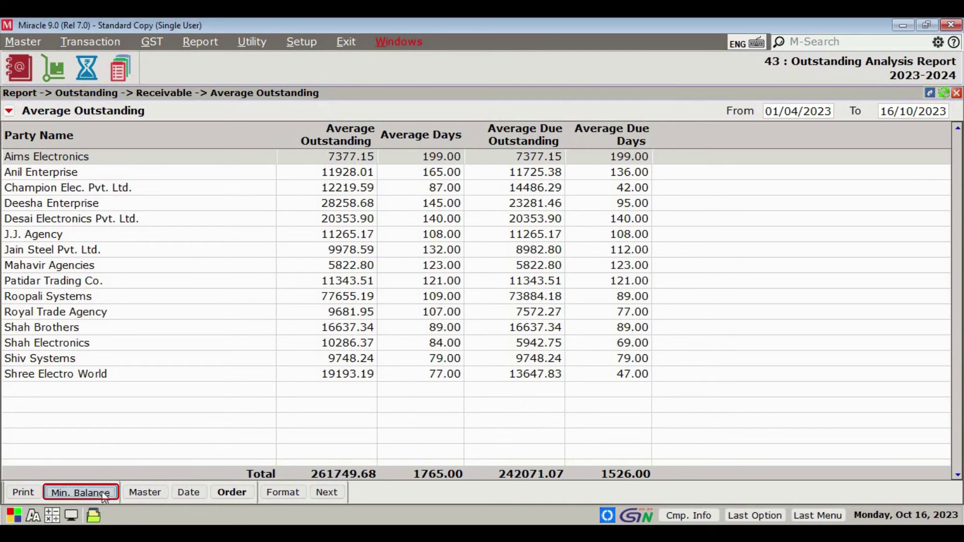
key("Return")
key("Return")
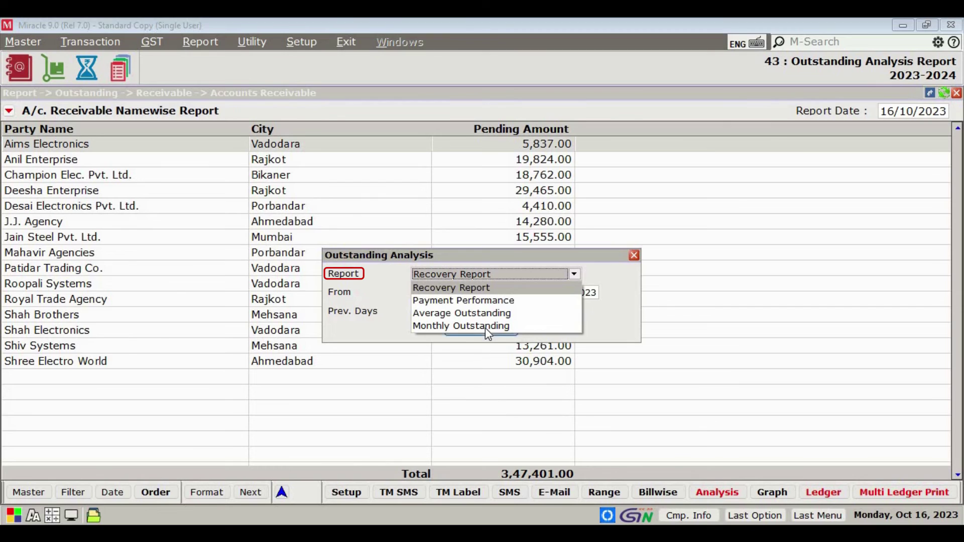
- Generate the Monthly Outstanding report for 01/06/2023 to 16/10/2023 with a minimum balance of 0.00, and close it after viewing
left_click(485, 328)
left_click(436, 292)
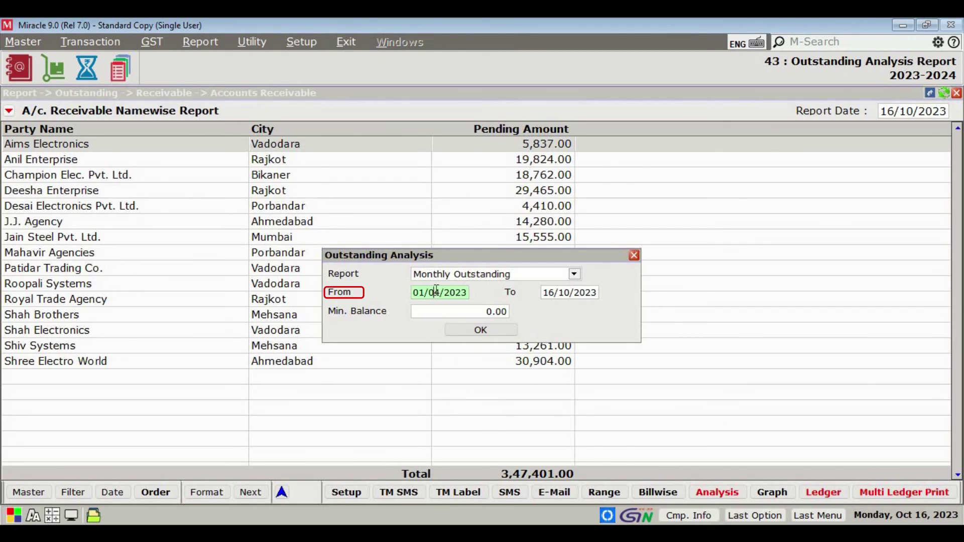
left_click(451, 311)
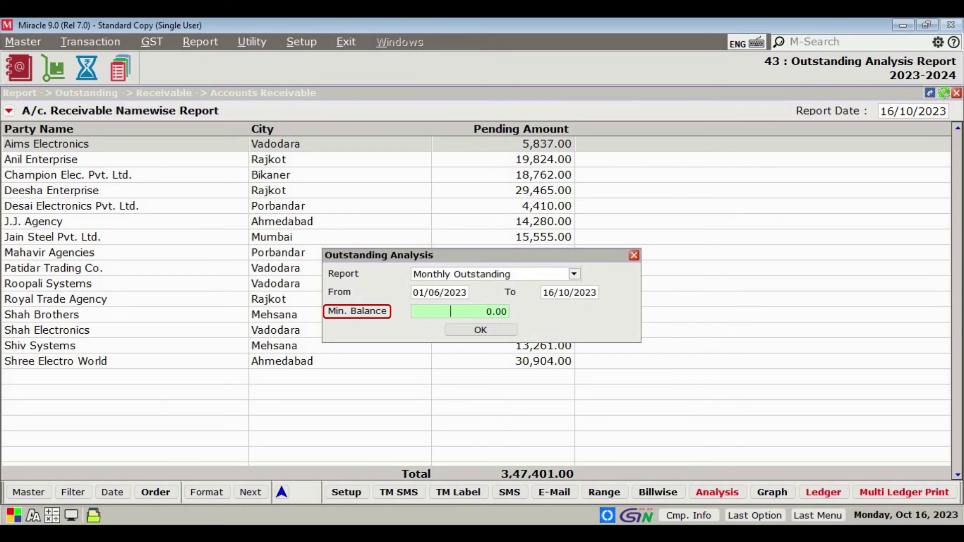
left_click(492, 328)
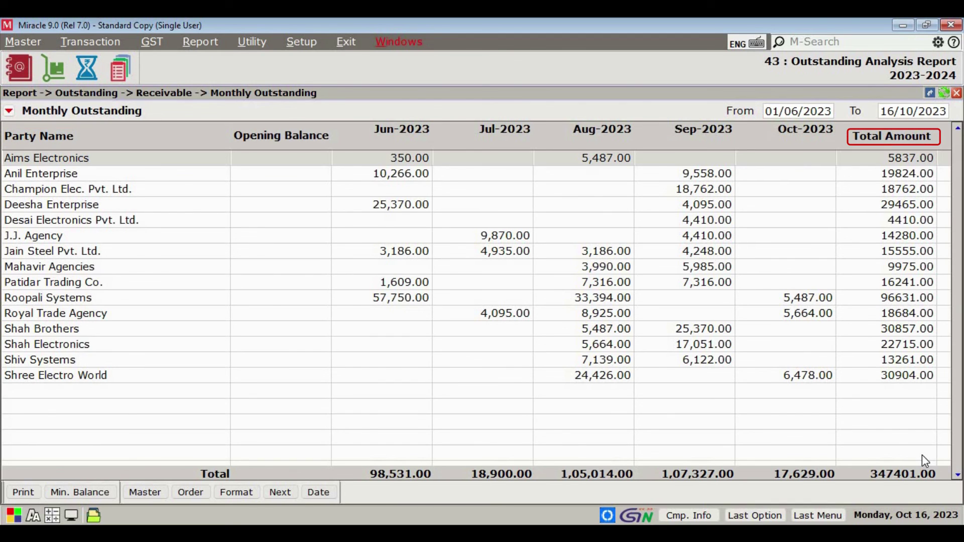
key("Escape")
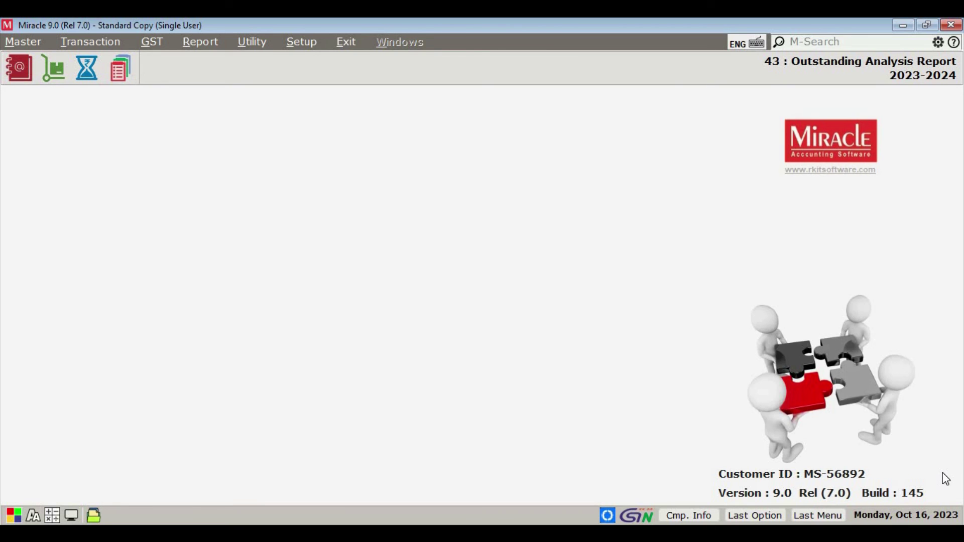